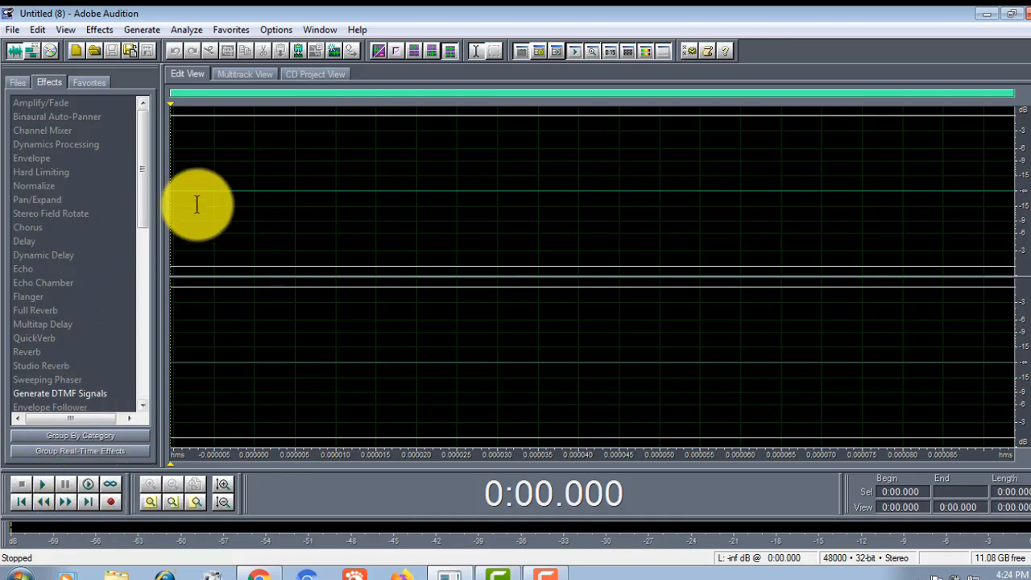
Step: Record a test clip of about 4.2 seconds into the empty waveform and stop recording
{"action": "left_click", "coordinate": [110, 501]}
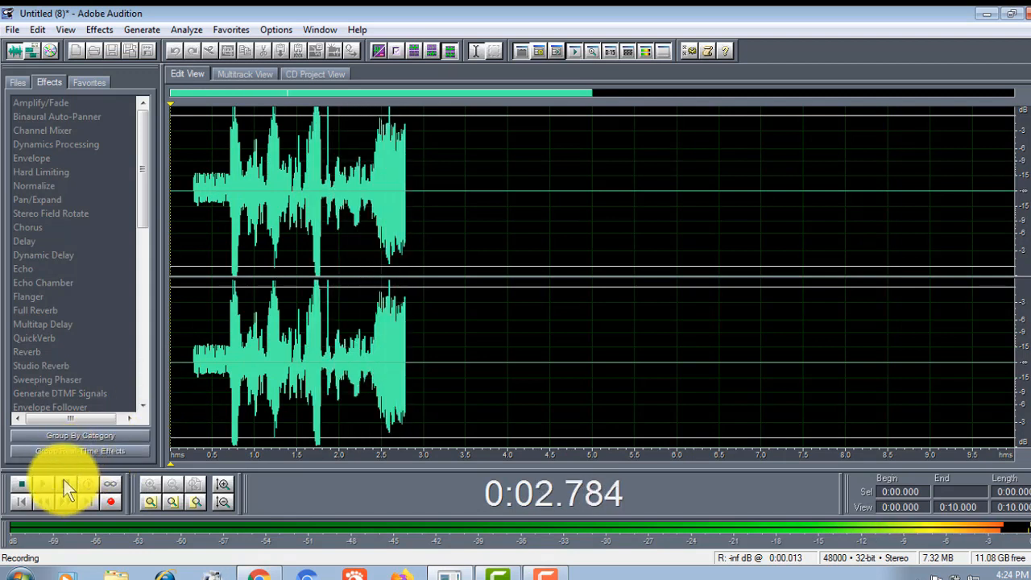
{"action": "left_click", "coordinate": [22, 483]}
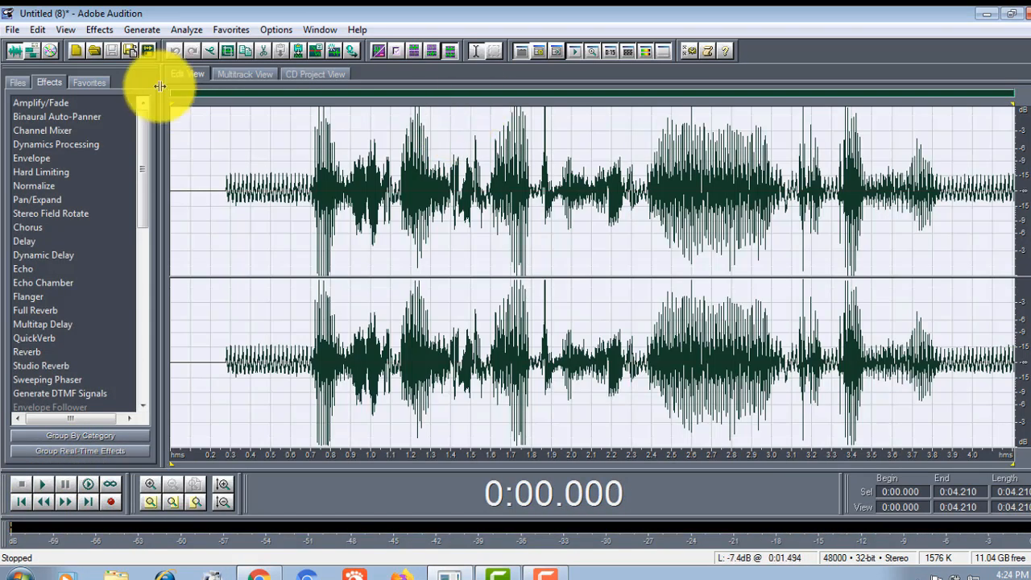
Step: Create a new stereo waveform with a 48000 sample rate and 32-bit (float) resolution
{"action": "left_click", "coordinate": [13, 30]}
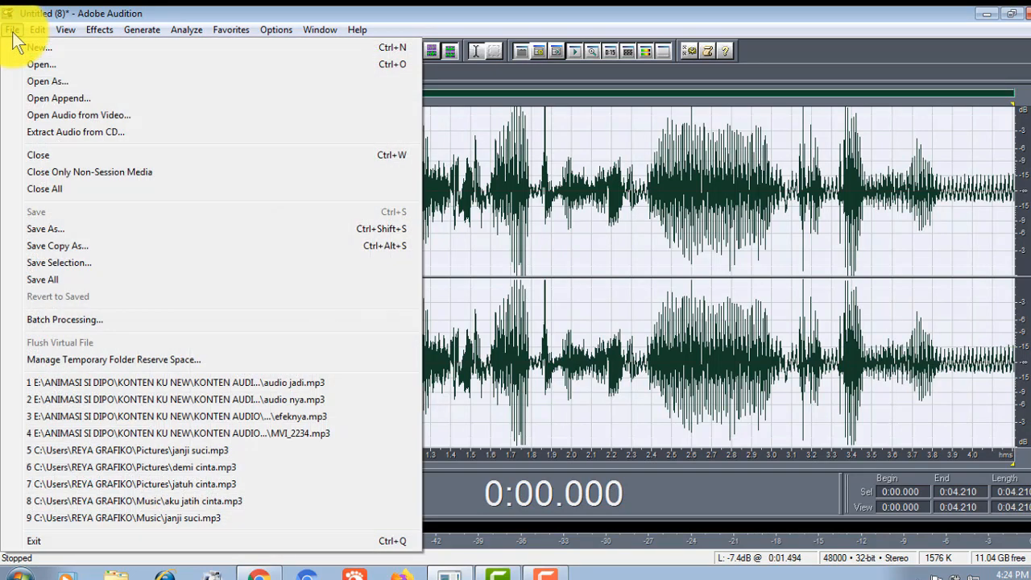
{"action": "left_click", "coordinate": [33, 47]}
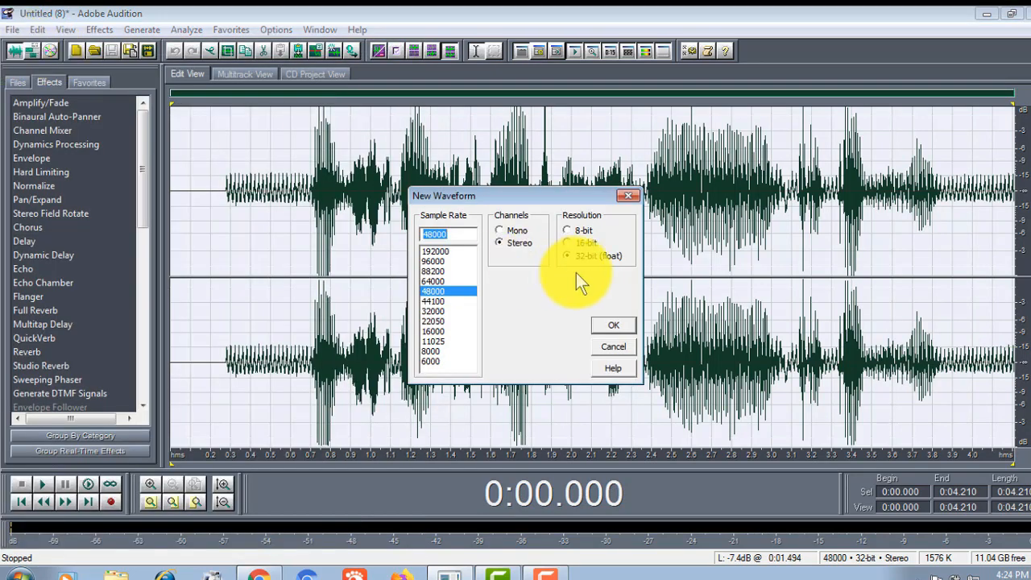
{"action": "left_click", "coordinate": [620, 325]}
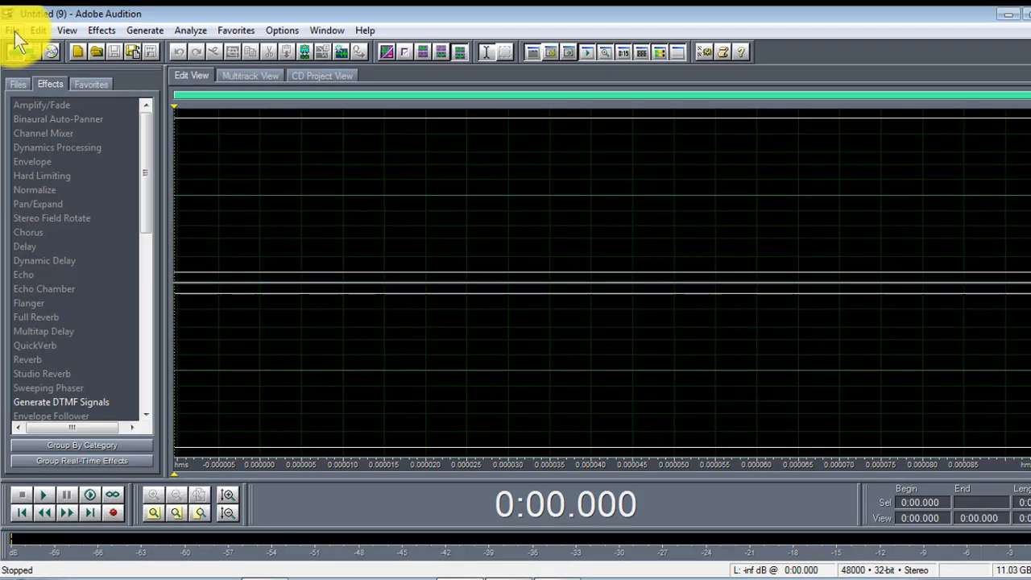
Step: Open the "audio jadi" file from the KINI TAMUKU TELAH PERGI folder and listen to about its first 24 seconds
{"action": "left_click", "coordinate": [13, 30]}
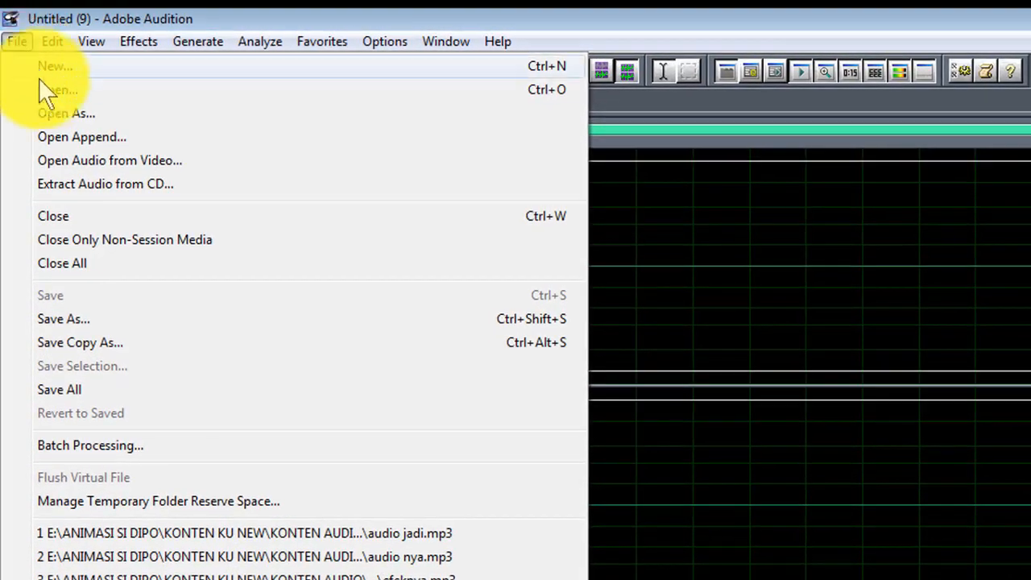
{"action": "left_click", "coordinate": [44, 91]}
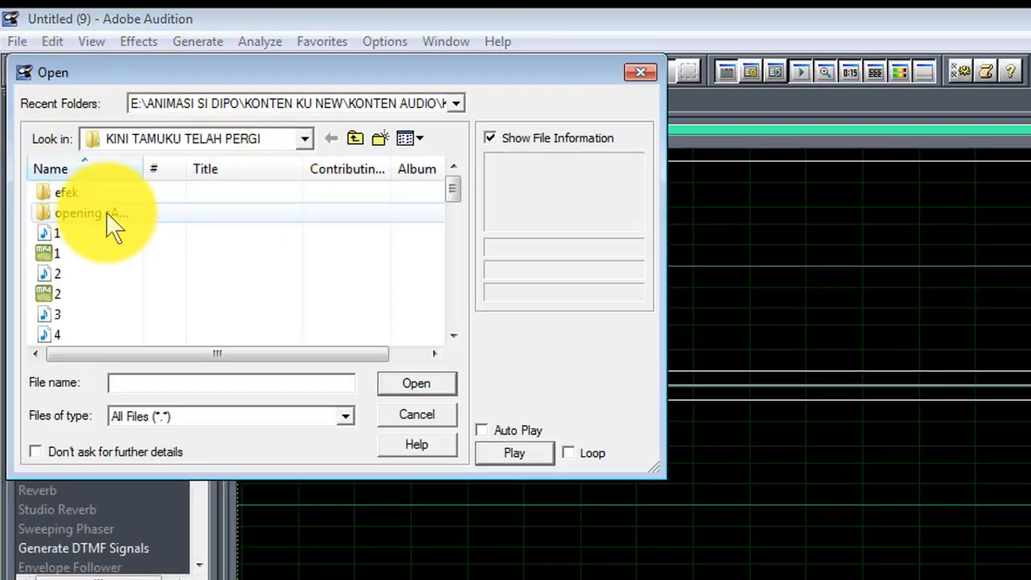
{"action": "left_click_drag", "start_coordinate": [446, 186], "coordinate": [444, 260]}
{"action": "left_click", "coordinate": [114, 292]}
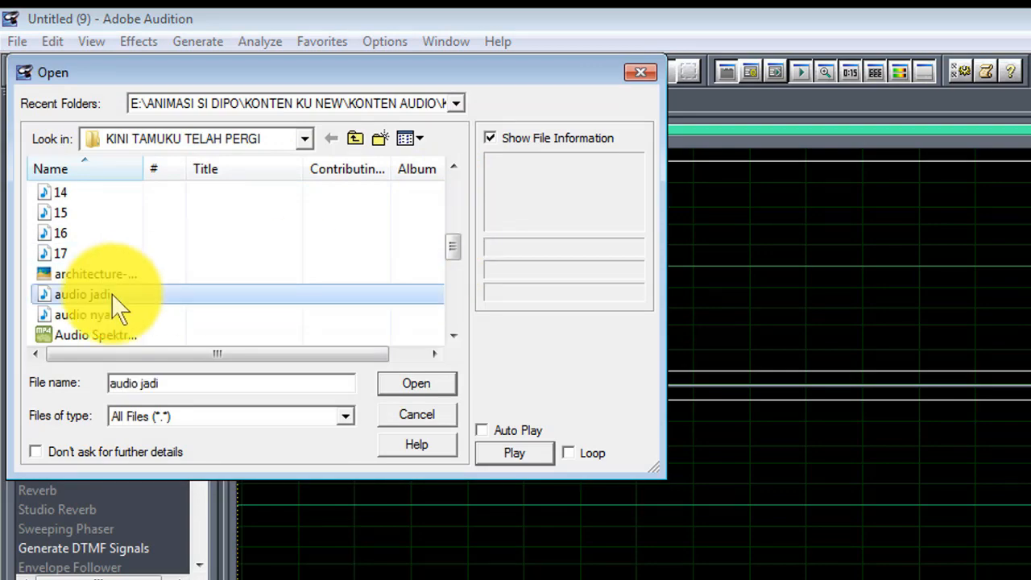
{"action": "left_click", "coordinate": [426, 388]}
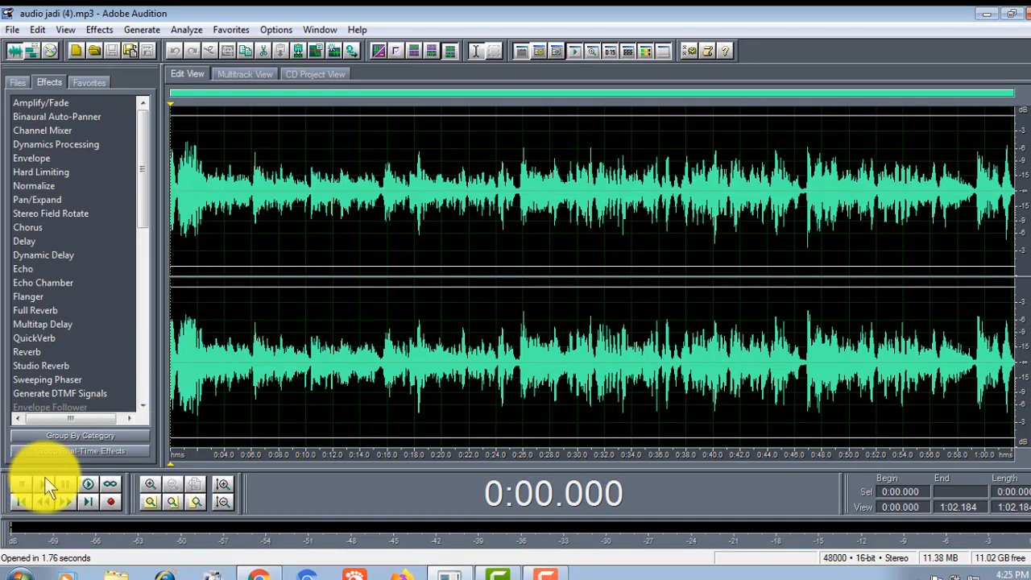
{"action": "left_click", "coordinate": [42, 482]}
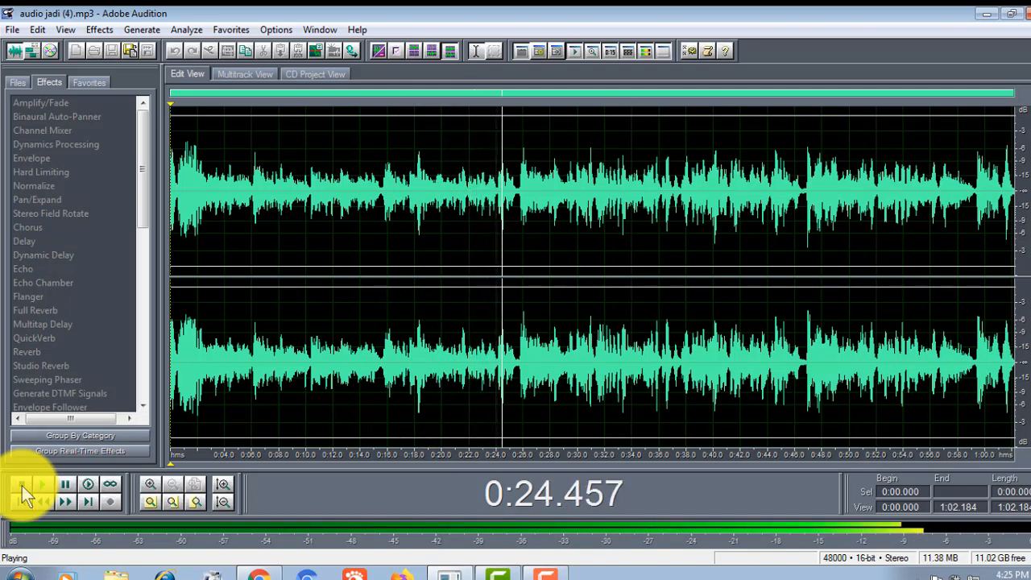
{"action": "left_click", "coordinate": [21, 486]}
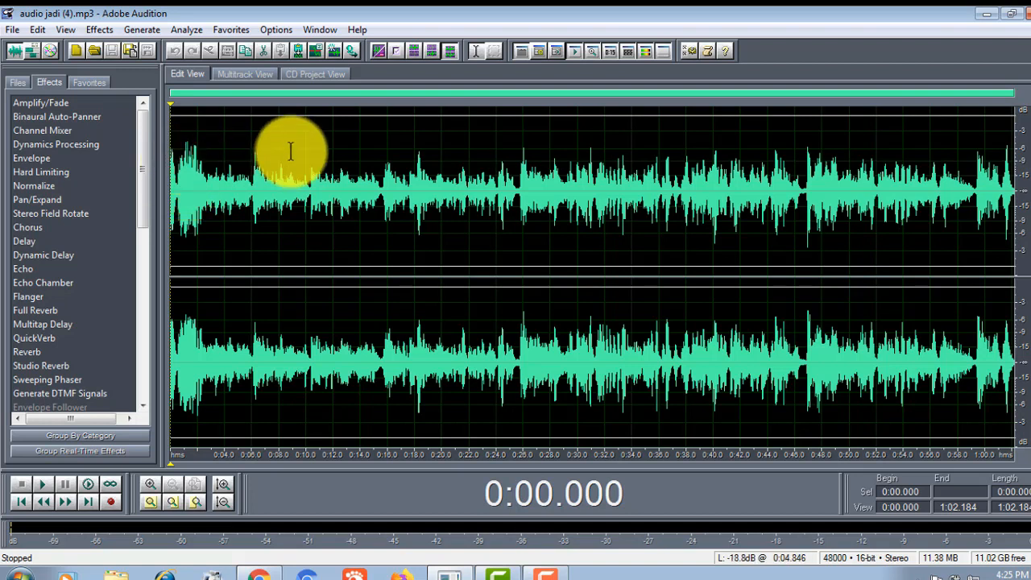
Step: Delete the part of the audio from about 25.5 seconds to the end
{"action": "left_click", "coordinate": [518, 155]}
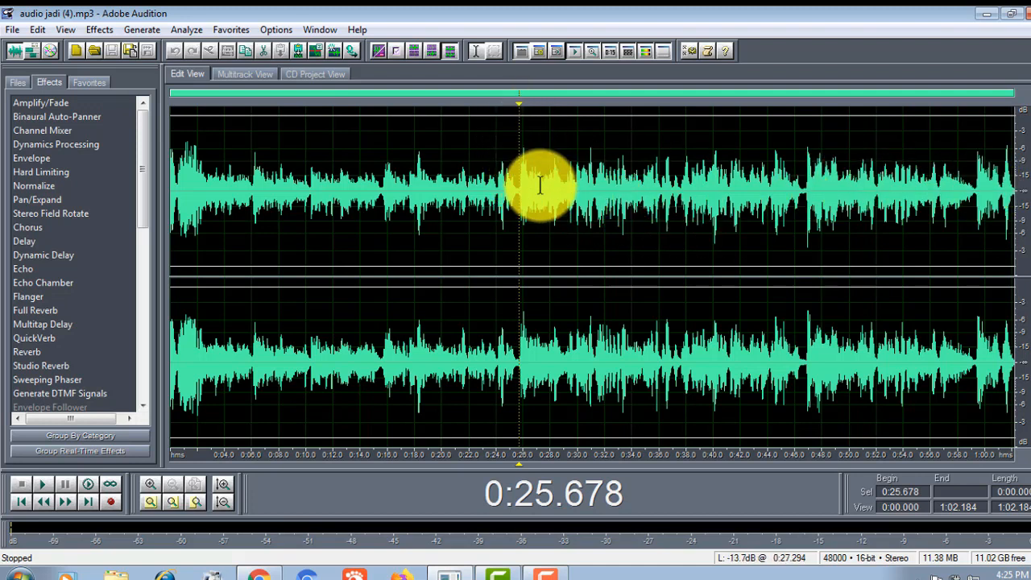
{"action": "left_click_drag", "start_coordinate": [523, 143], "coordinate": [1021, 248]}
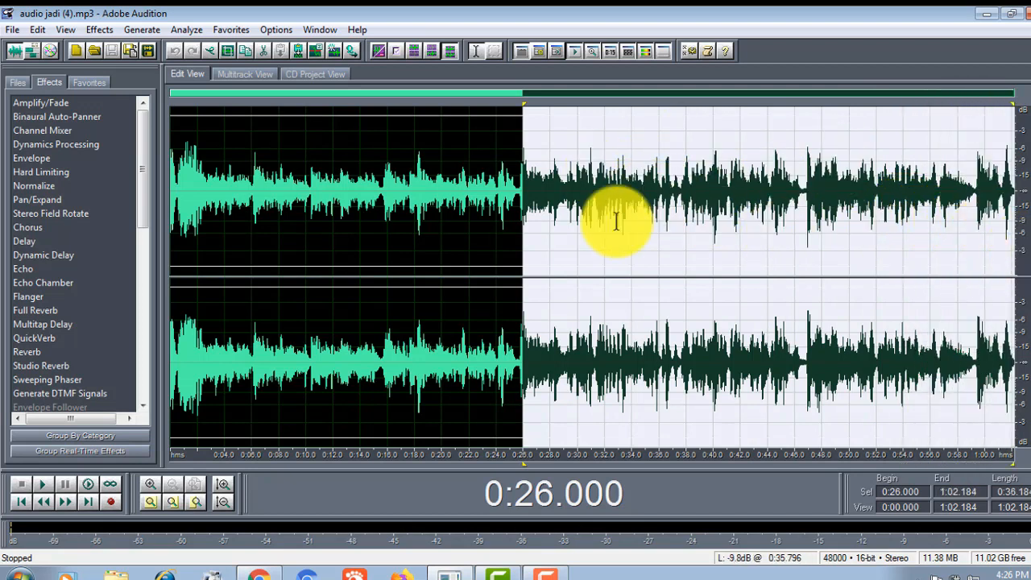
{"action": "left_click", "coordinate": [521, 179]}
{"action": "left_click_drag", "start_coordinate": [520, 179], "coordinate": [1021, 202]}
{"action": "left_click", "coordinate": [516, 170]}
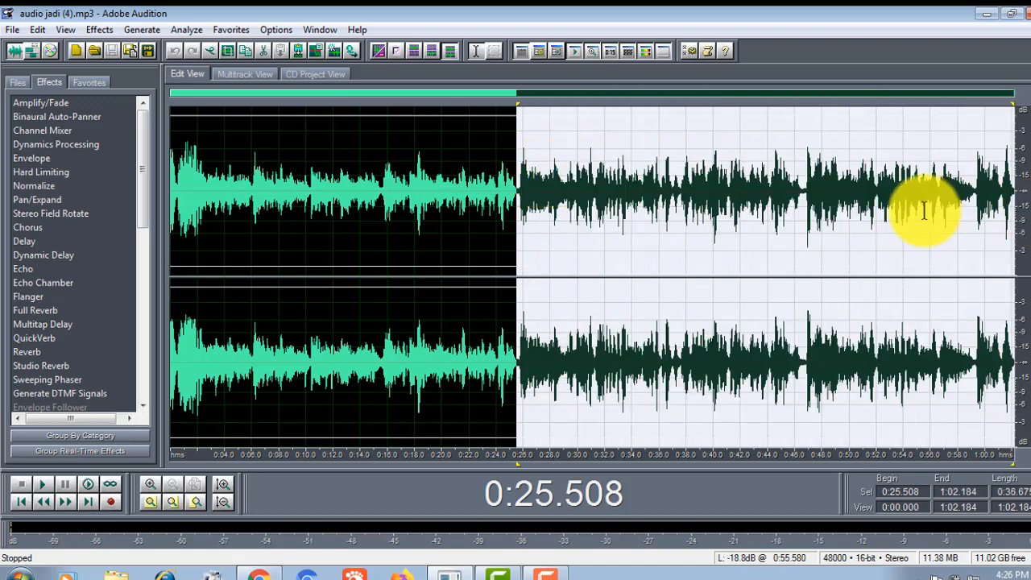
{"action": "key", "text": "Delete"}
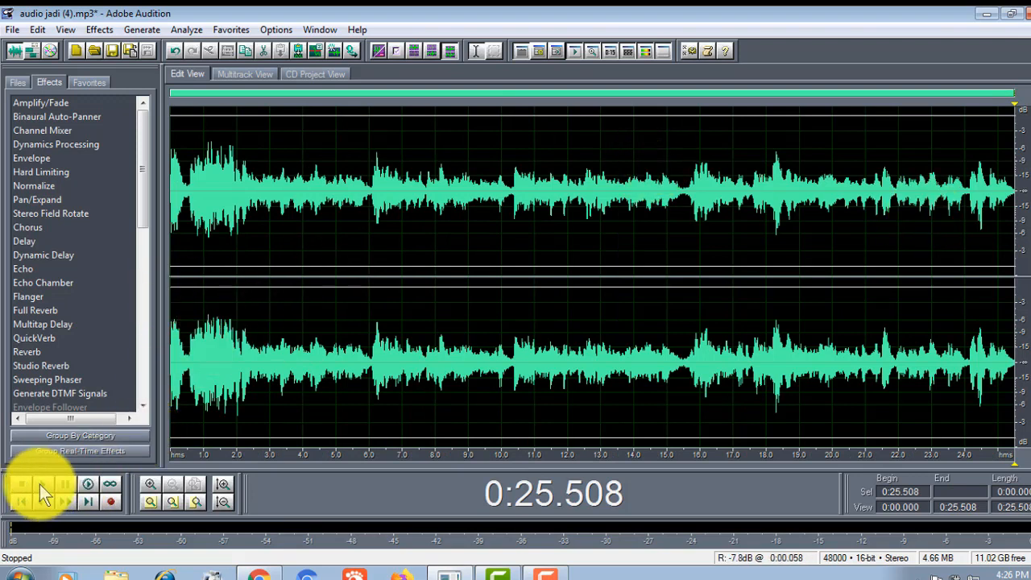
Step: Play back the trimmed audio from its beginning and stop playback
{"action": "left_click", "coordinate": [258, 246]}
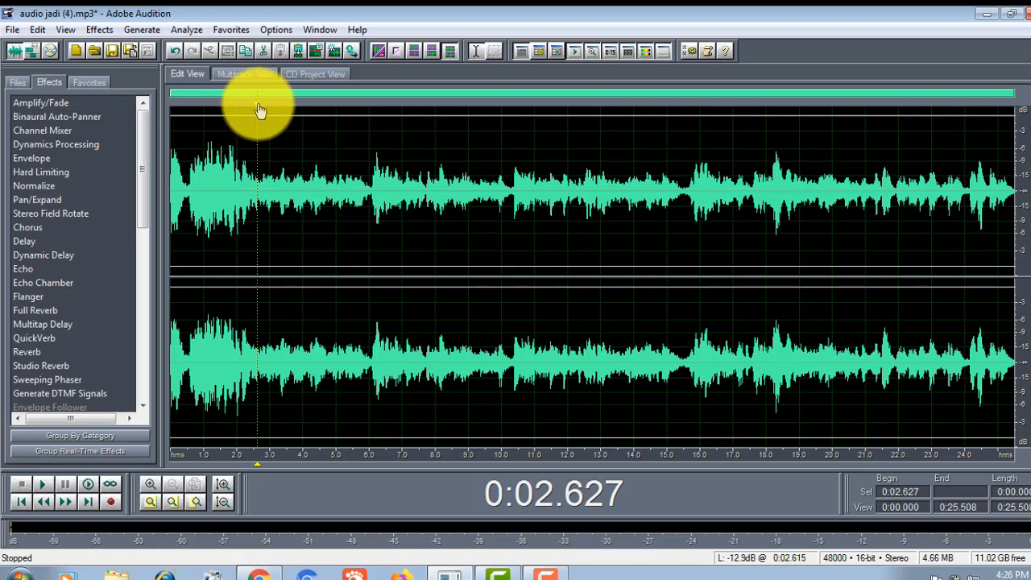
{"action": "key", "text": "Home"}
{"action": "left_click", "coordinate": [39, 483]}
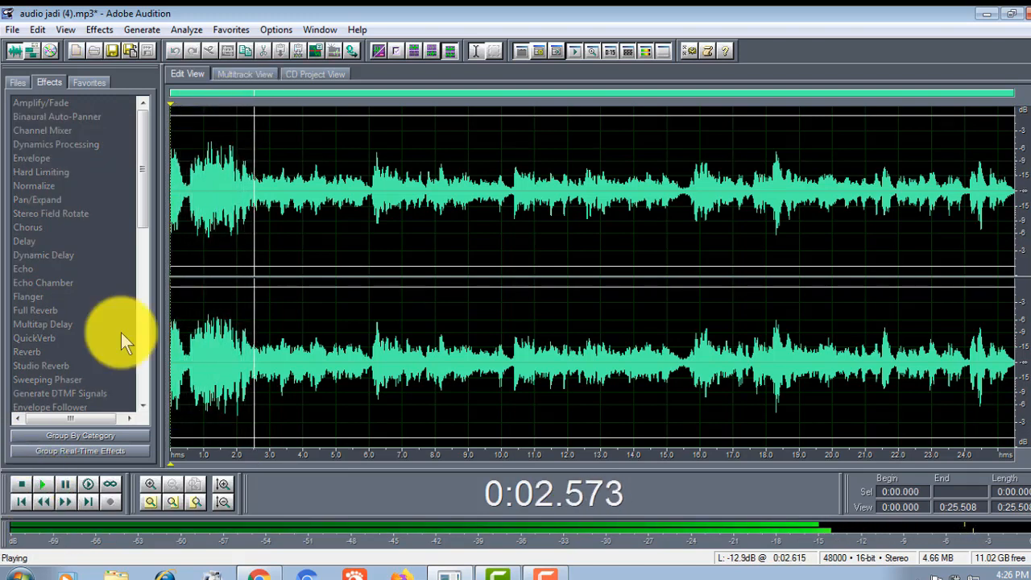
{"action": "key", "text": "space"}
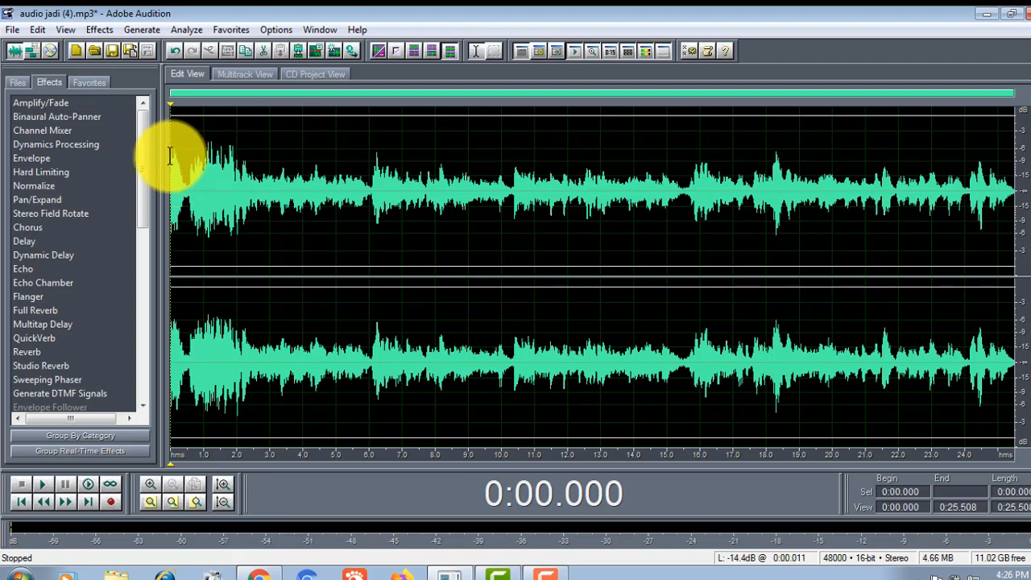
Step: Select the entire waveform and open the Stretch effect from the Time/Pitch effects
{"action": "left_click_drag", "start_coordinate": [170, 156], "coordinate": [1024, 282]}
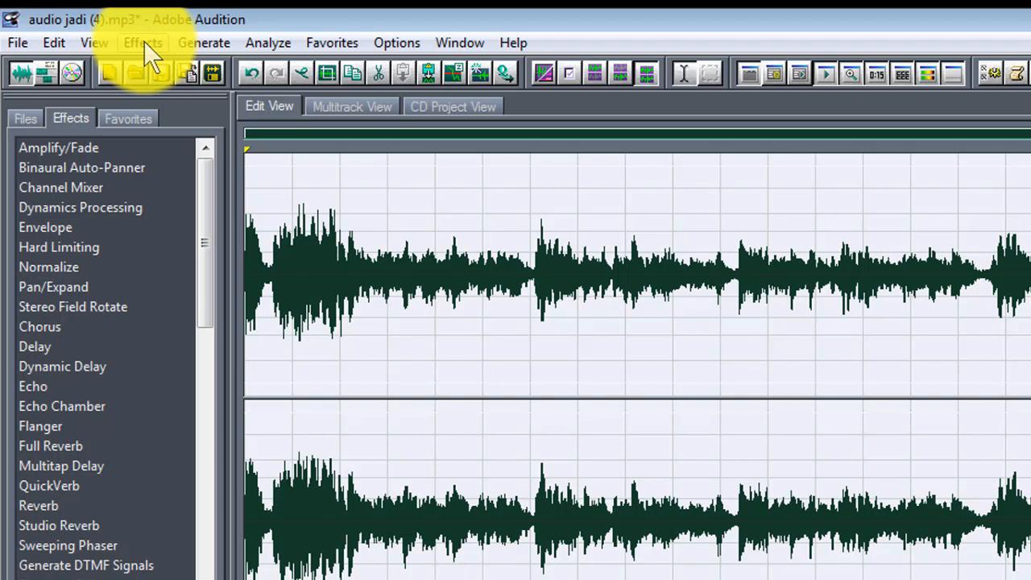
{"action": "left_click", "coordinate": [143, 44]}
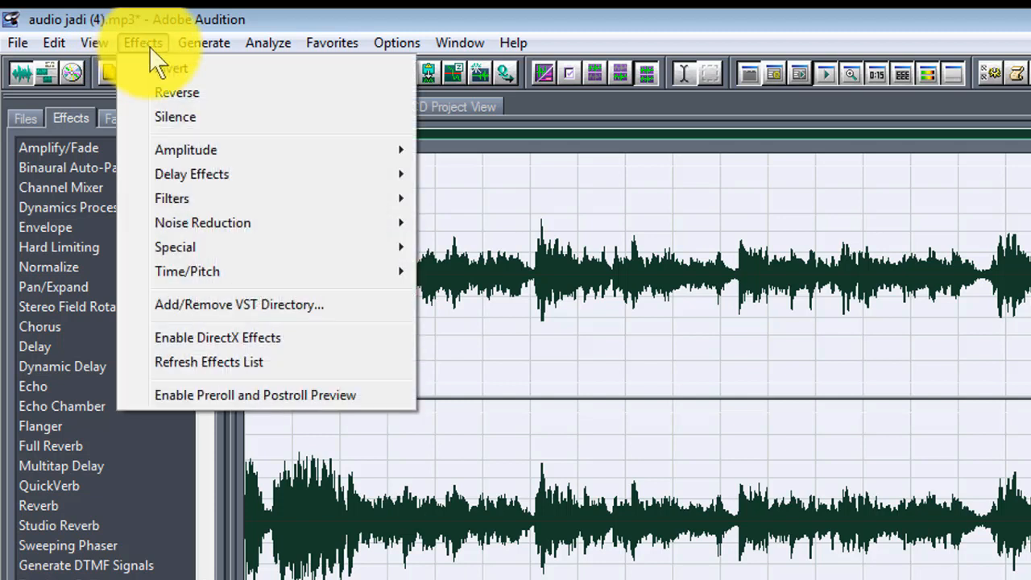
{"action": "mouse_move", "coordinate": [200, 271]}
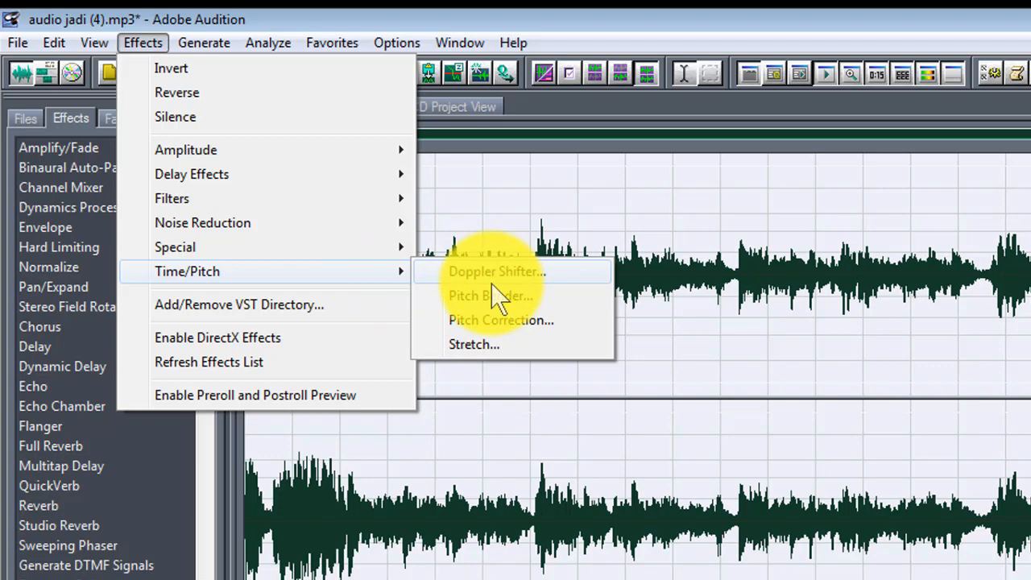
{"action": "left_click", "coordinate": [475, 345]}
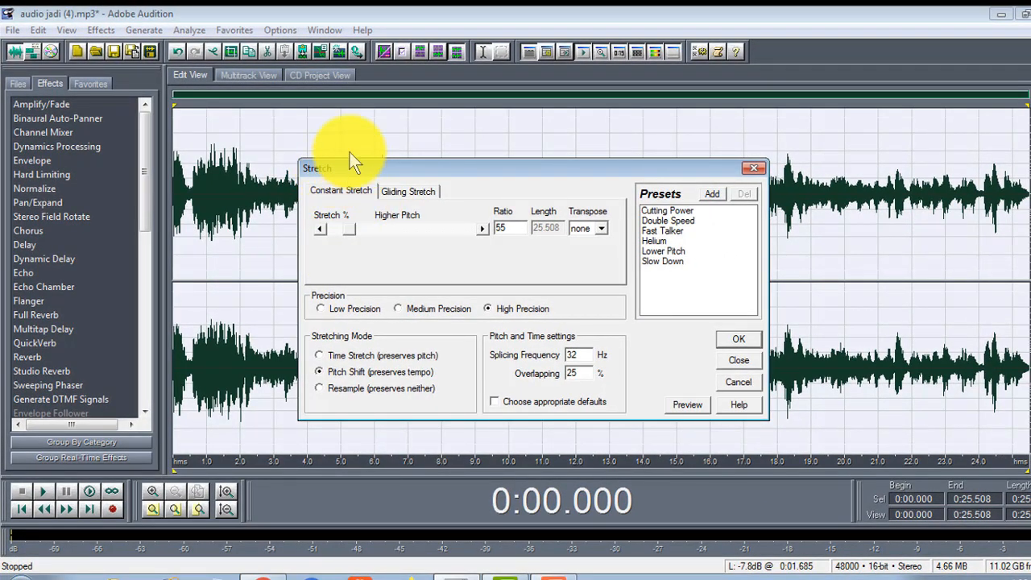
{"action": "left_click_drag", "start_coordinate": [347, 169], "coordinate": [329, 133]}
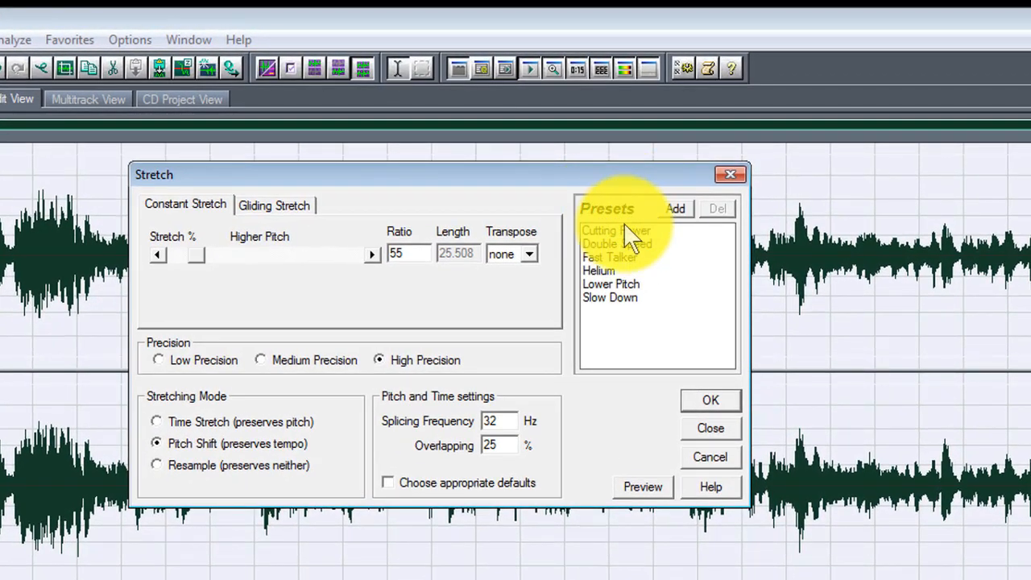
Step: Load the Lower Pitch preset in the Stretch effect, raise the ratio to 194, and preview the result
{"action": "left_click", "coordinate": [612, 284]}
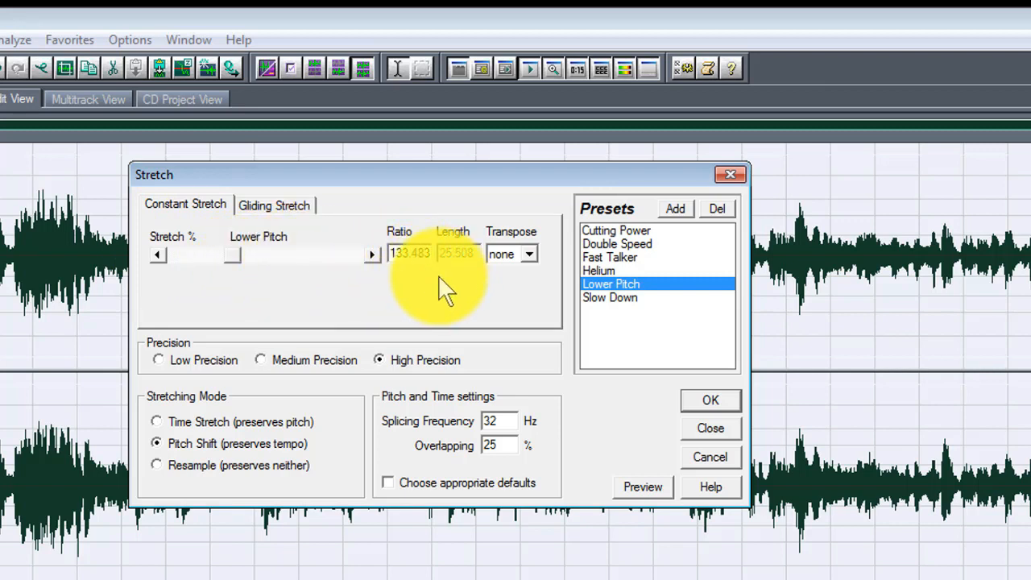
{"action": "left_click_drag", "start_coordinate": [240, 256], "coordinate": [259, 260]}
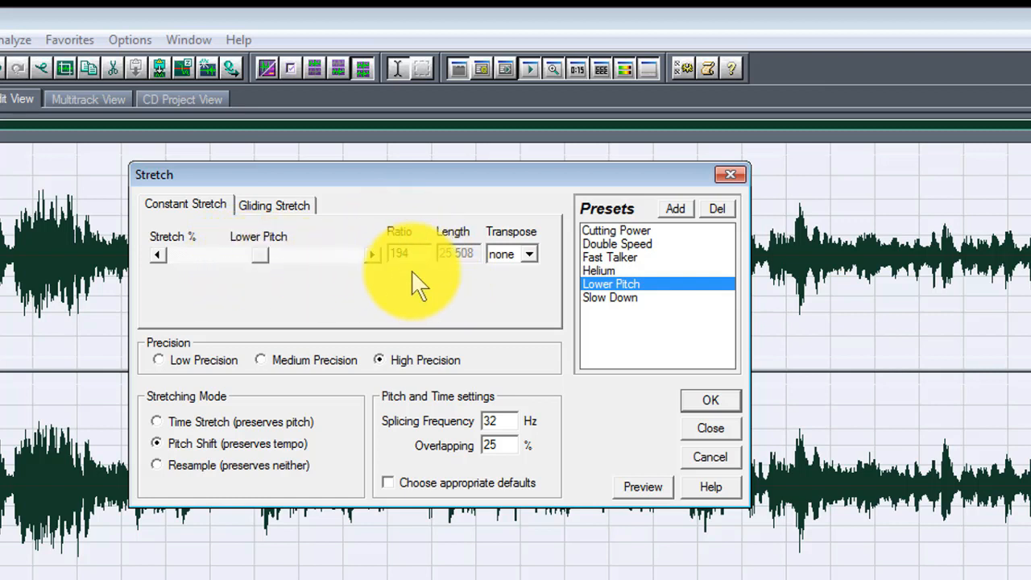
{"action": "left_click", "coordinate": [642, 487]}
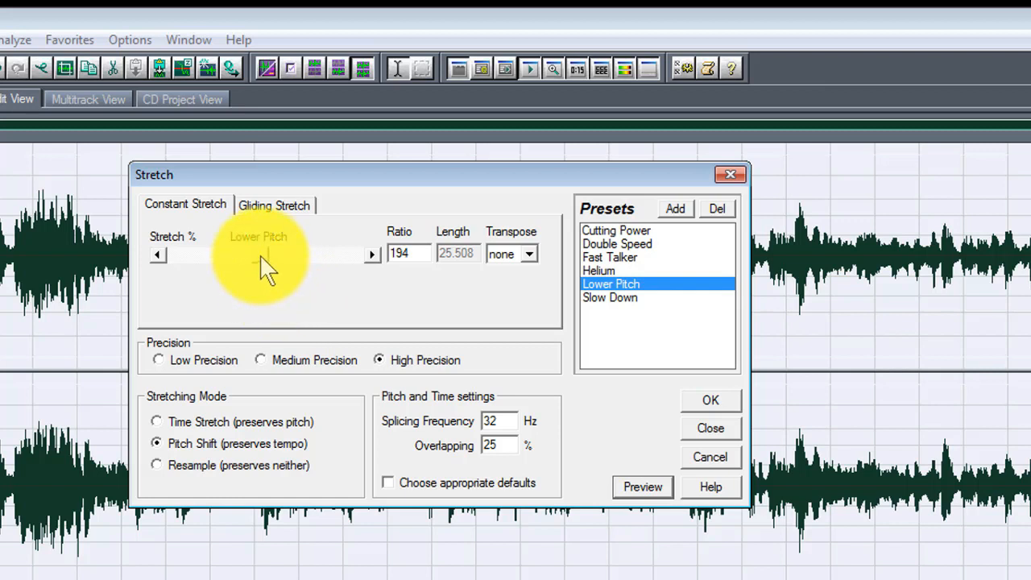
Step: Lower the stretch ratio to 57 for a higher pitch and preview the sound
{"action": "left_click_drag", "start_coordinate": [255, 260], "coordinate": [236, 259]}
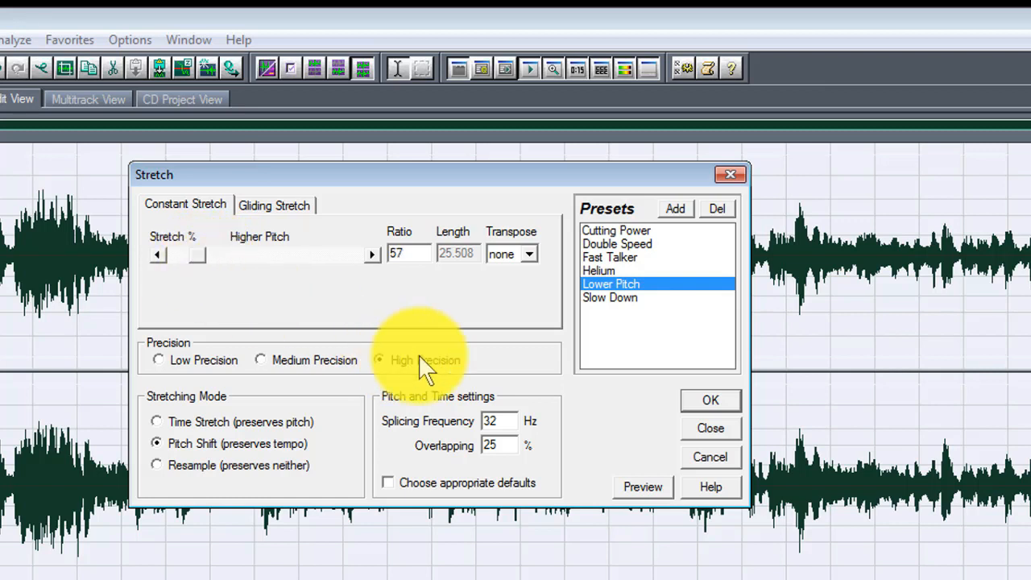
{"action": "left_click", "coordinate": [641, 487]}
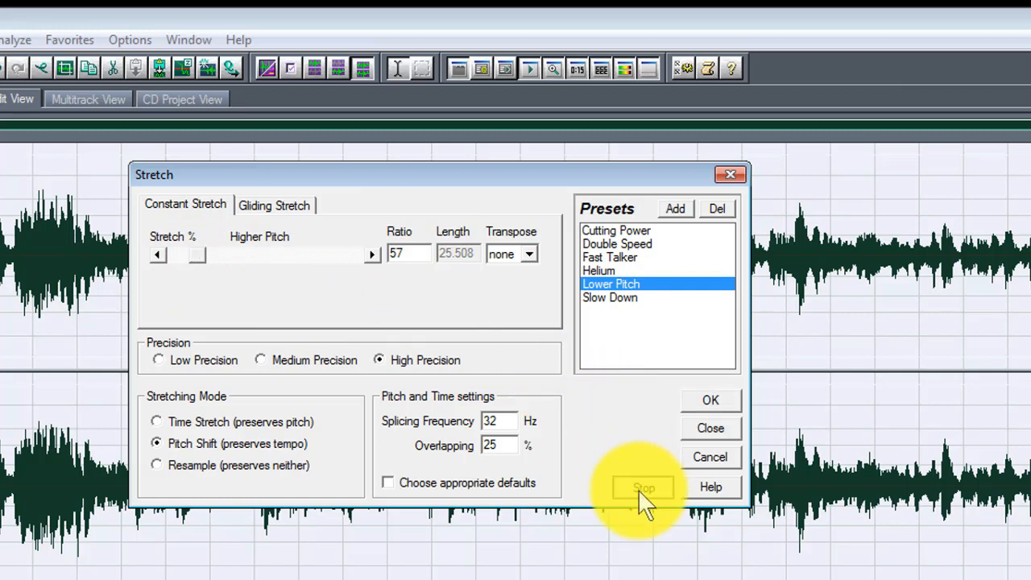
{"action": "left_click", "coordinate": [641, 488]}
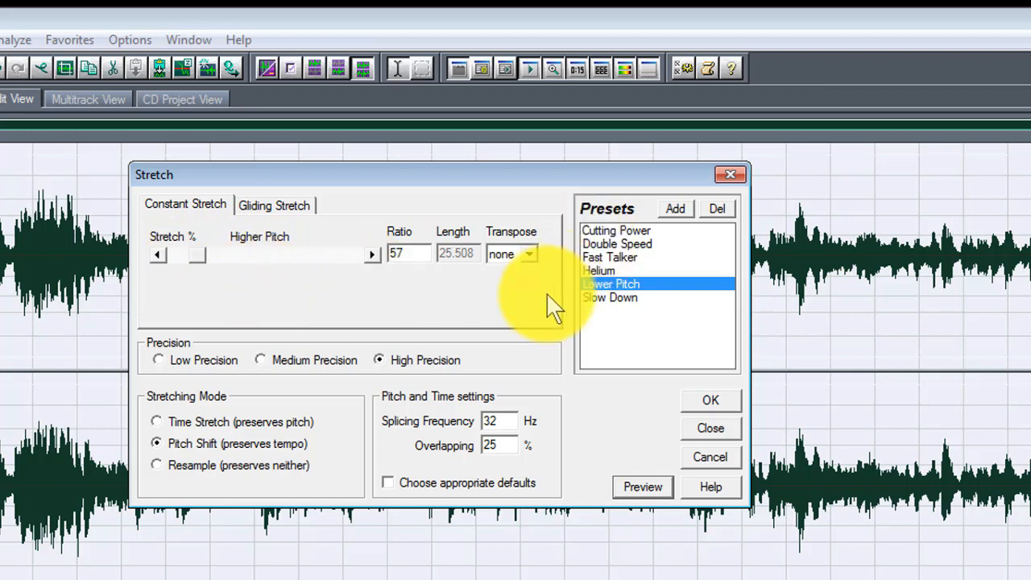
Step: Load the Fast Talker preset and preview the faster tempo
{"action": "left_click", "coordinate": [609, 258]}
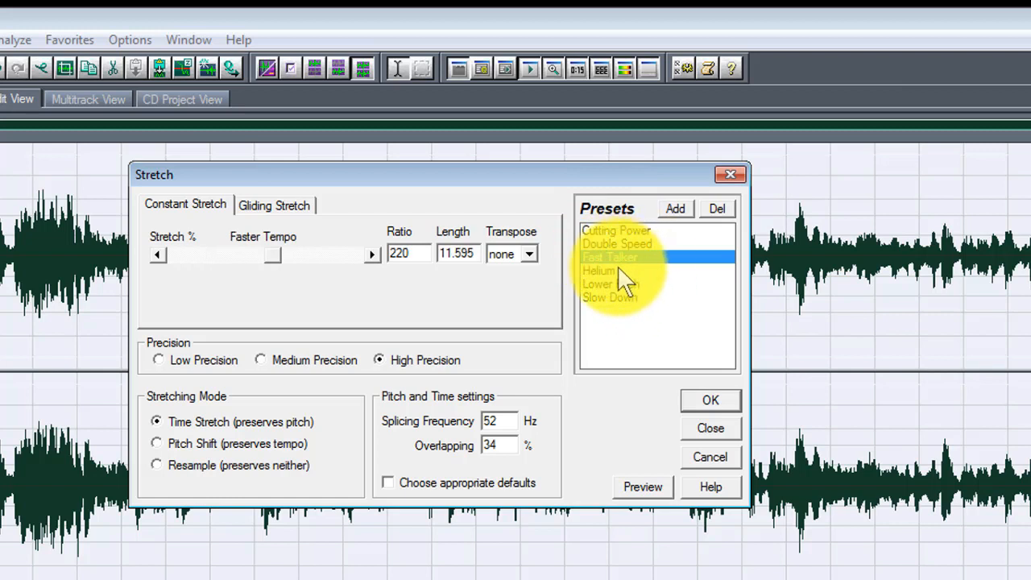
{"action": "left_click", "coordinate": [651, 498]}
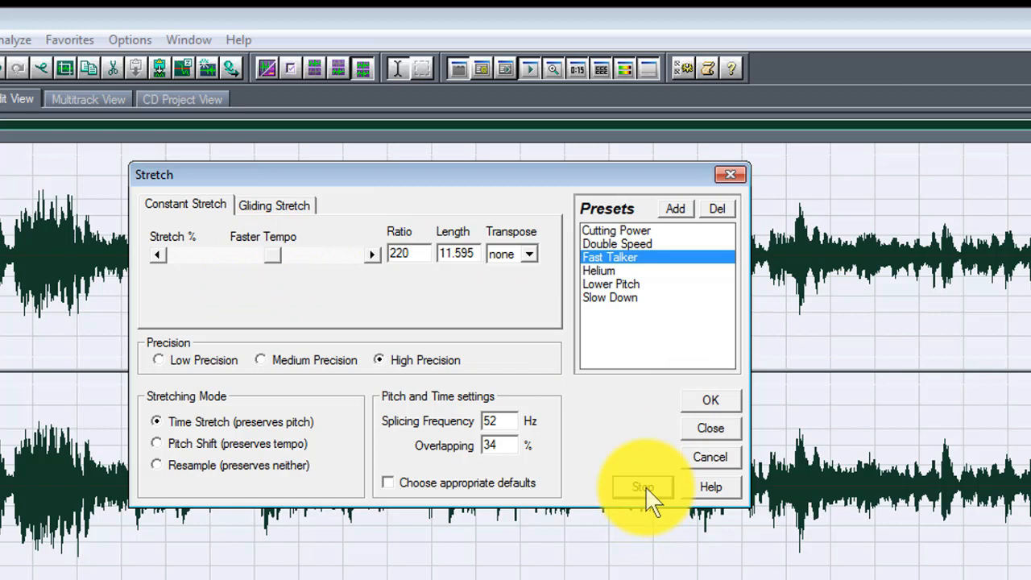
{"action": "left_click", "coordinate": [651, 498]}
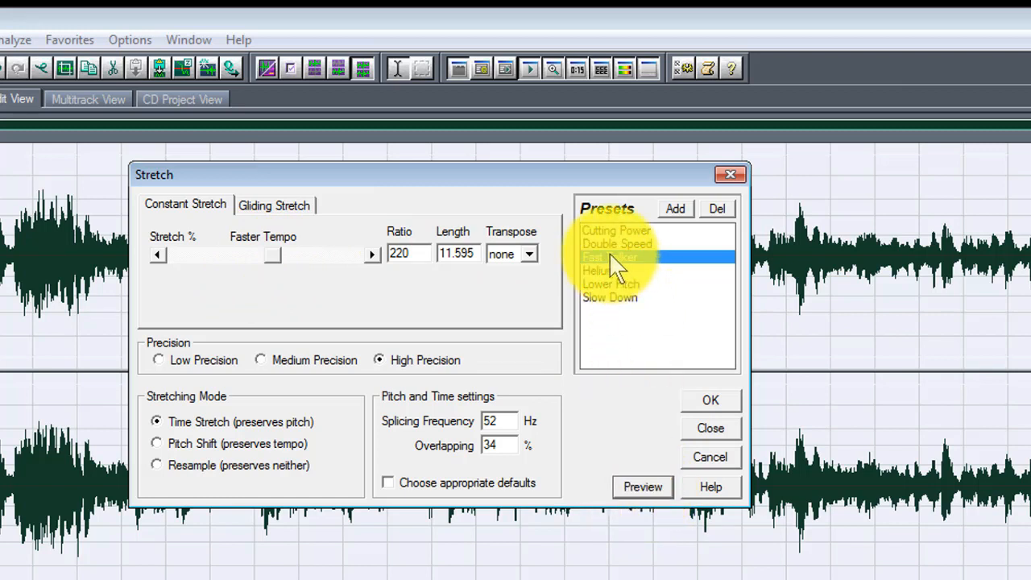
Step: Load the Slow Down preset, raise its stretch ratio to 176, and start the preview
{"action": "left_click", "coordinate": [609, 298]}
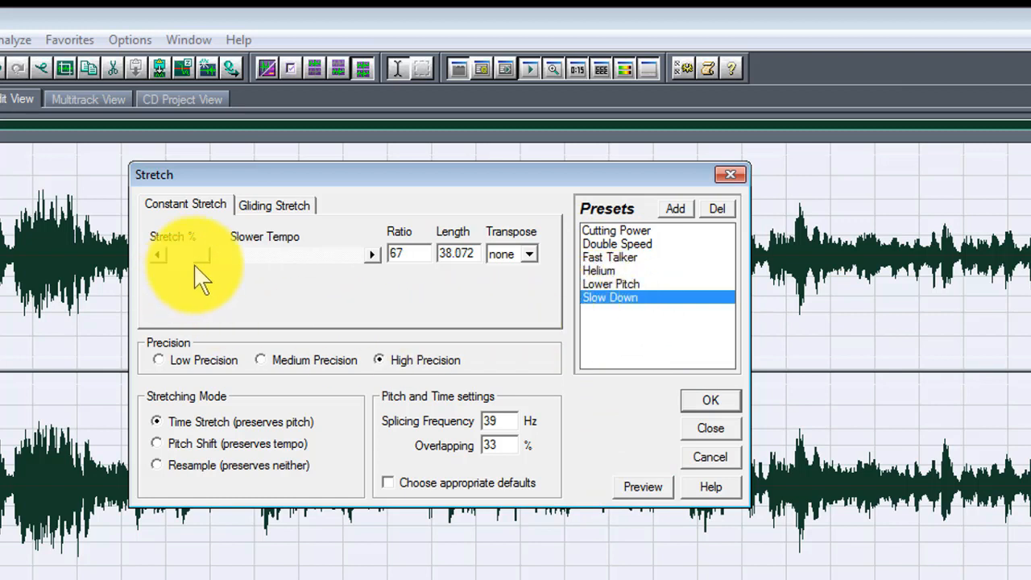
{"action": "left_click_drag", "start_coordinate": [208, 258], "coordinate": [256, 259]}
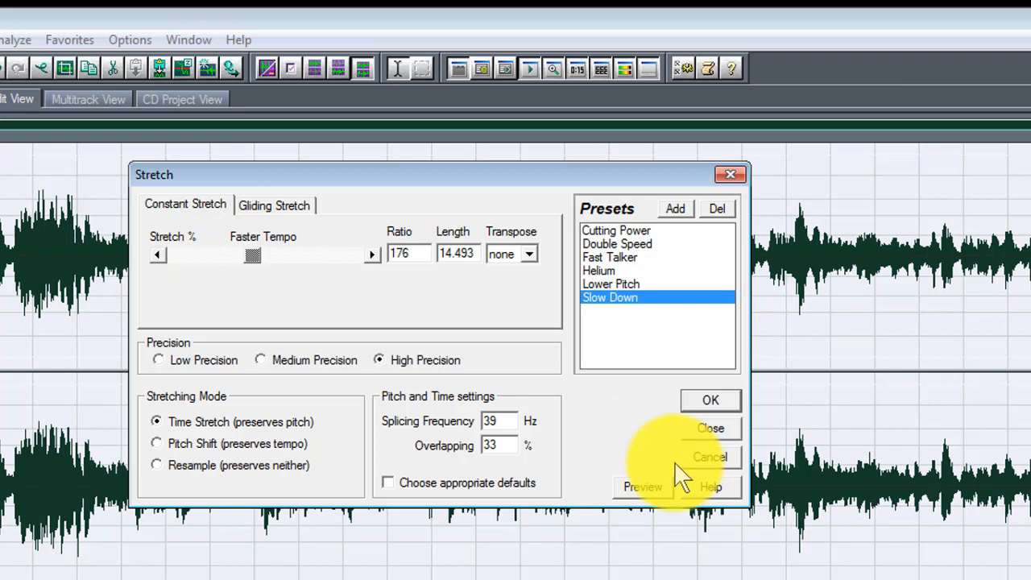
{"action": "left_click", "coordinate": [644, 488]}
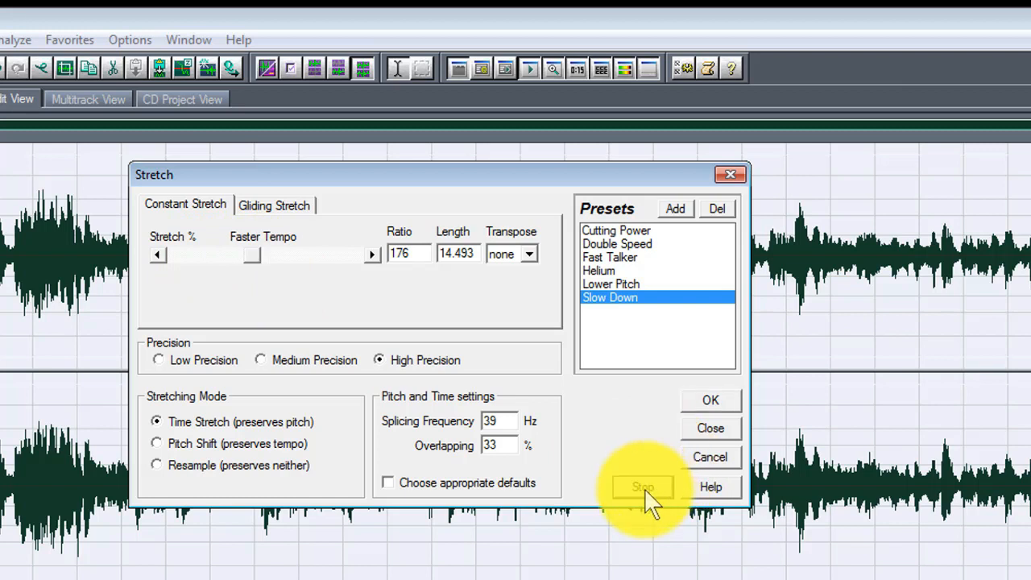
Step: Raise the stretch ratio to 259 for a faster tempo and preview the sound
{"action": "left_click", "coordinate": [645, 487]}
{"action": "left_click_drag", "start_coordinate": [269, 265], "coordinate": [298, 270]}
{"action": "left_click", "coordinate": [645, 487]}
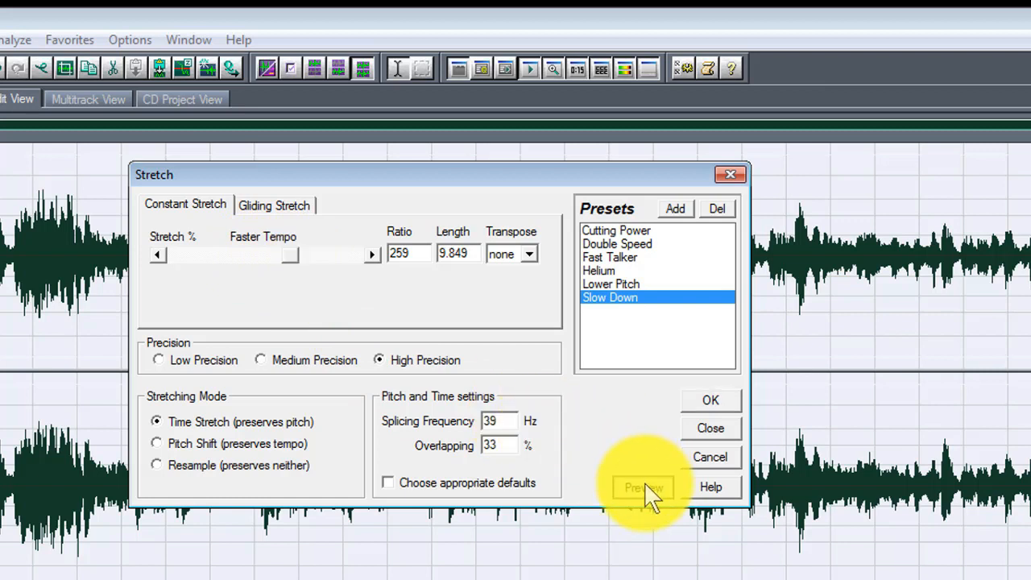
{"action": "left_click", "coordinate": [644, 488]}
Step: Preview a slower tempo at a stretch ratio of 55, and set the ratio to 77
{"action": "left_click_drag", "start_coordinate": [292, 265], "coordinate": [195, 266]}
{"action": "left_click", "coordinate": [644, 487]}
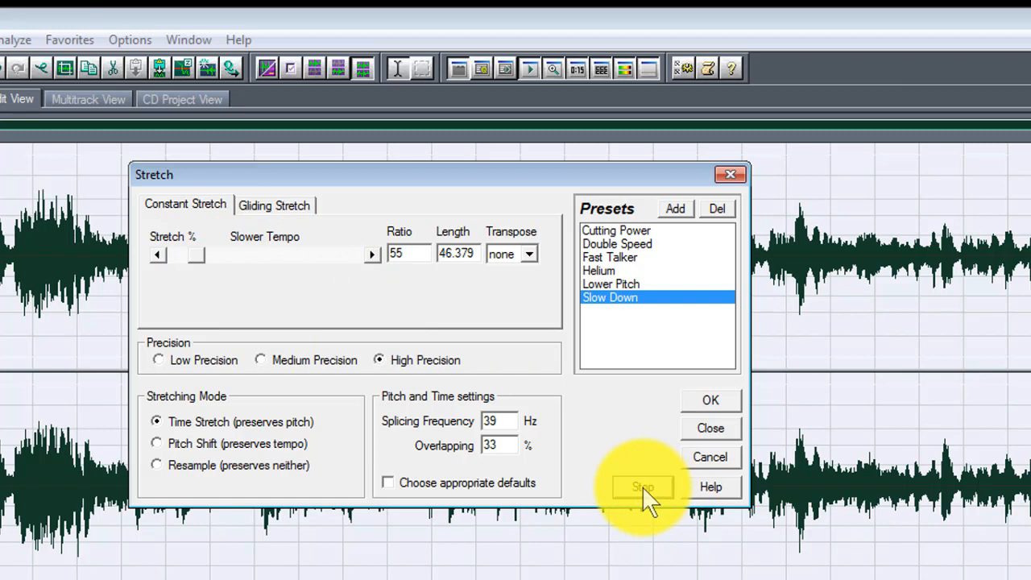
{"action": "left_click", "coordinate": [644, 487]}
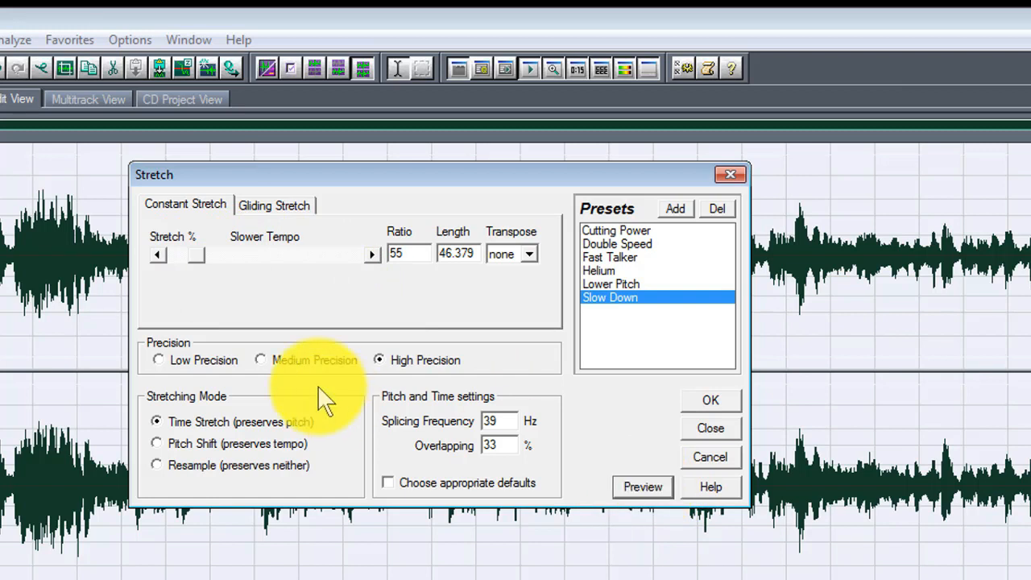
{"action": "left_click", "coordinate": [199, 258]}
{"action": "left_click_drag", "start_coordinate": [198, 258], "coordinate": [207, 259]}
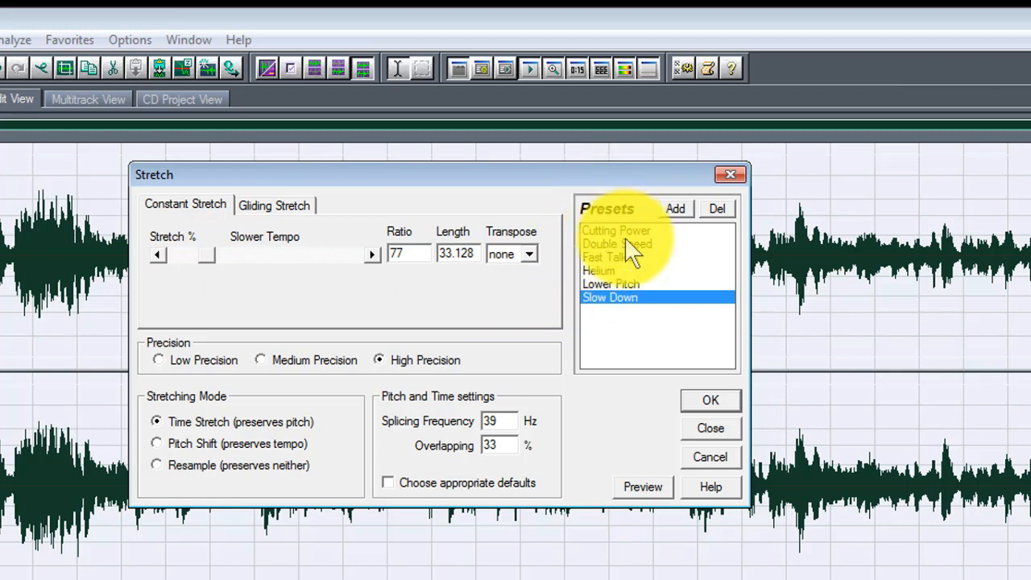
Step: Load the Lower Pitch preset, set its ratio to 59 for a higher pitch, and preview the sound
{"action": "left_click", "coordinate": [610, 284]}
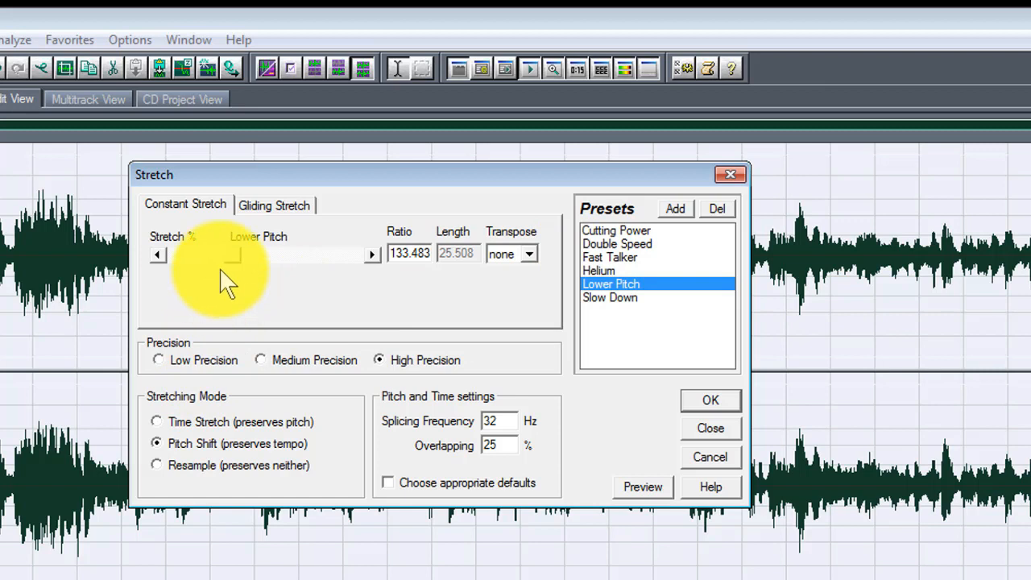
{"action": "left_click_drag", "start_coordinate": [229, 257], "coordinate": [200, 262]}
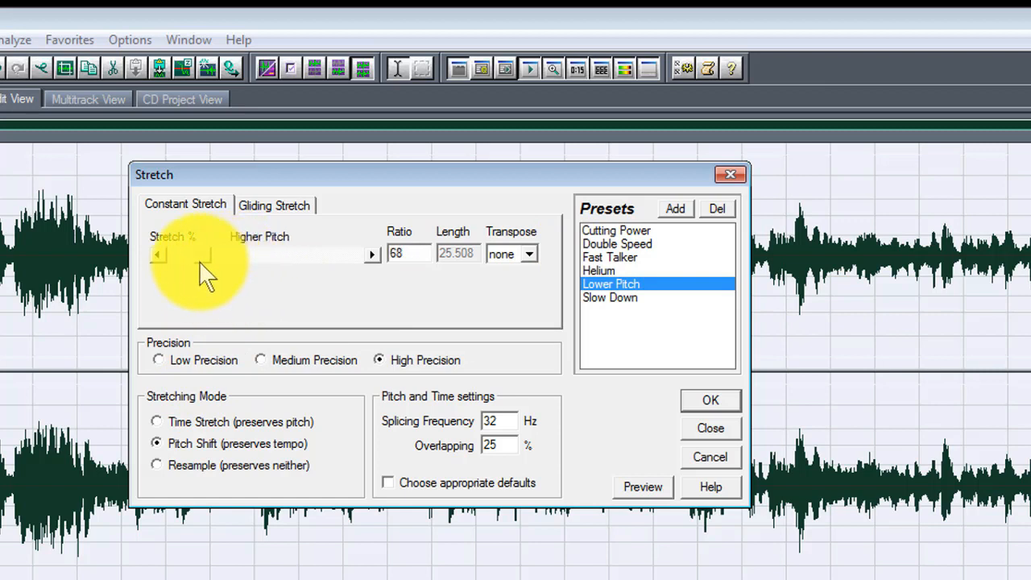
{"action": "double_click", "coordinate": [397, 253]}
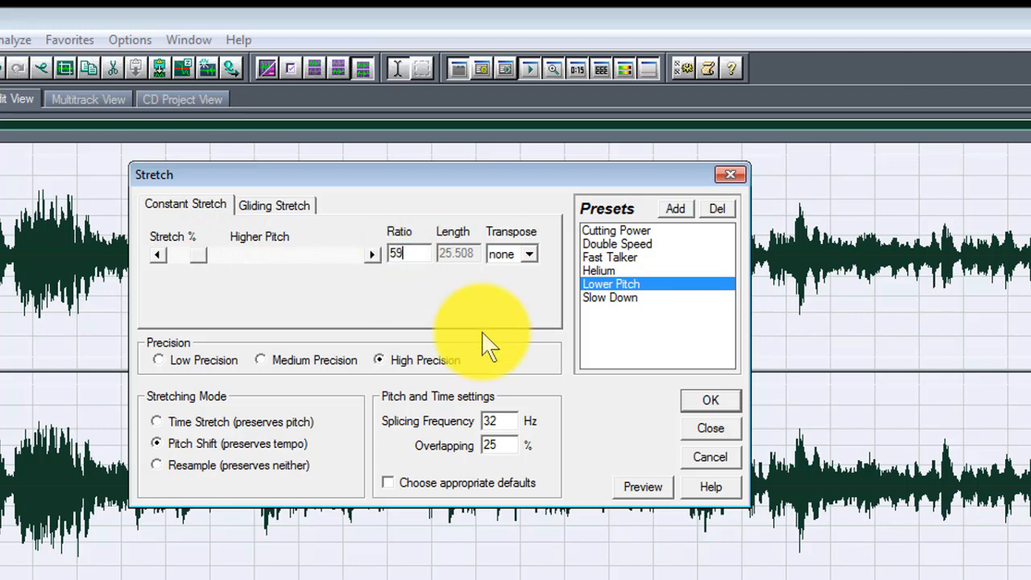
{"action": "left_click", "coordinate": [637, 491]}
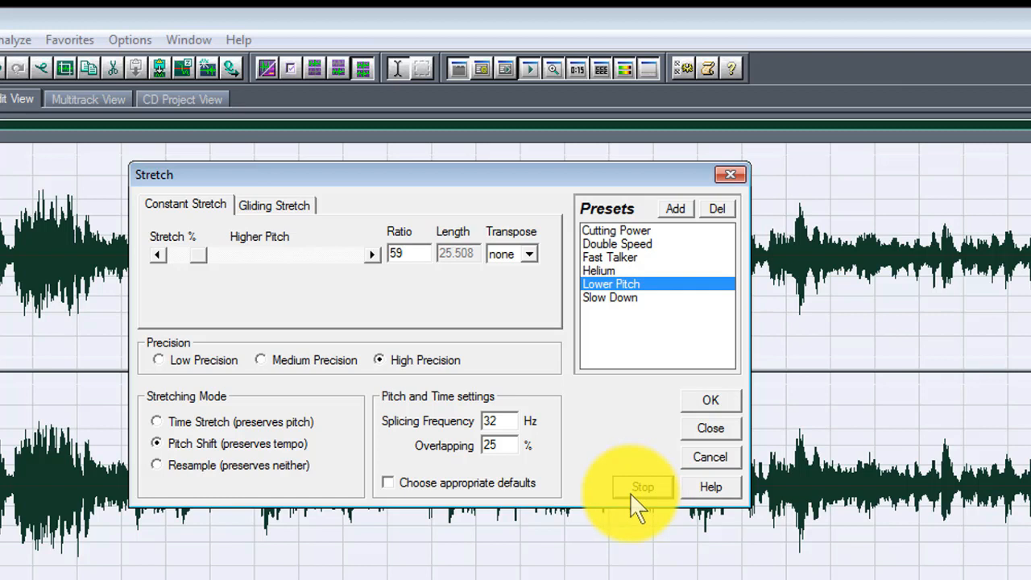
{"action": "left_click", "coordinate": [637, 490]}
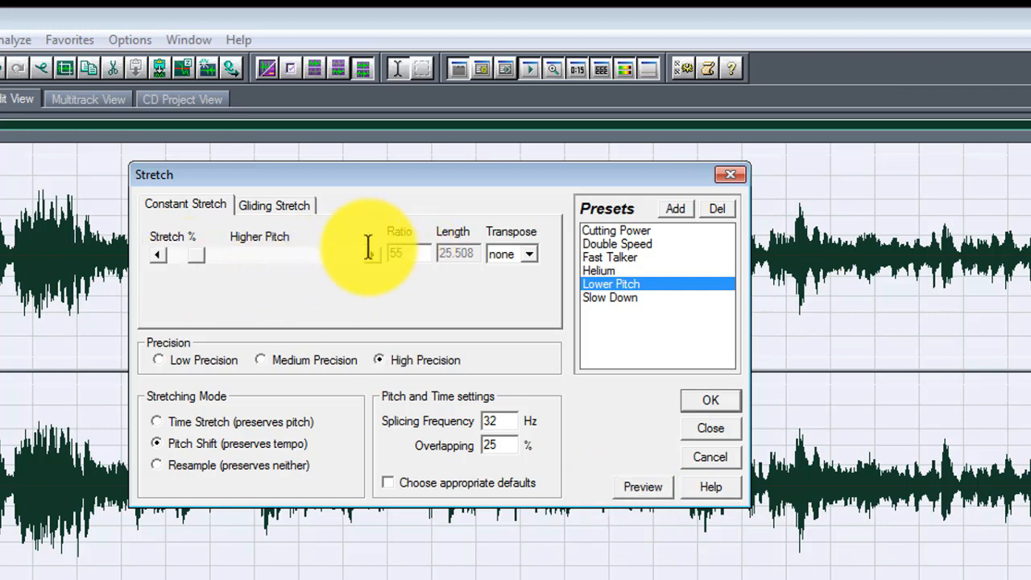
Step: Preview and apply the pitch shift at a ratio of 55, and play the processed recording
{"action": "left_click", "coordinate": [654, 487]}
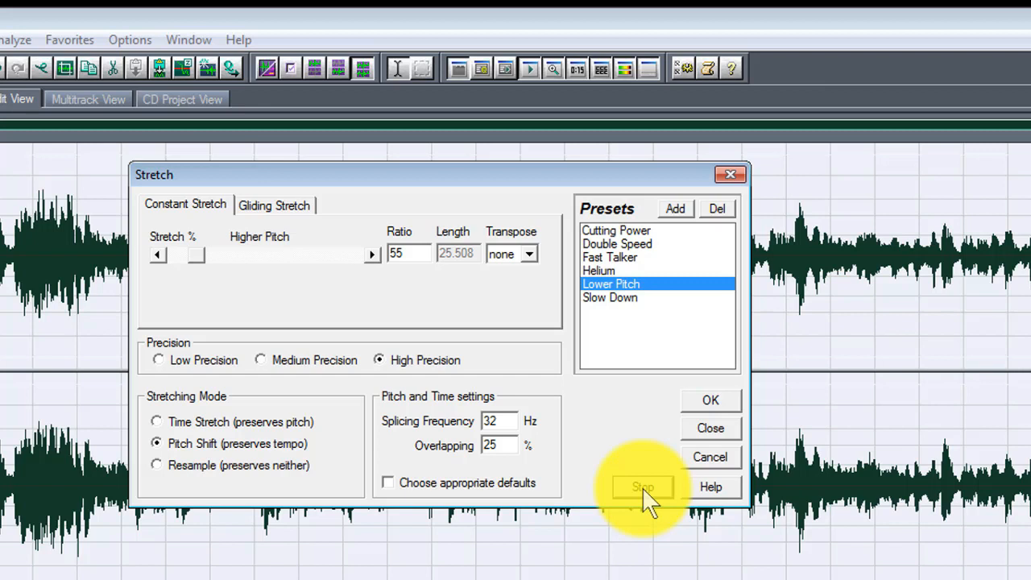
{"action": "left_click", "coordinate": [644, 490]}
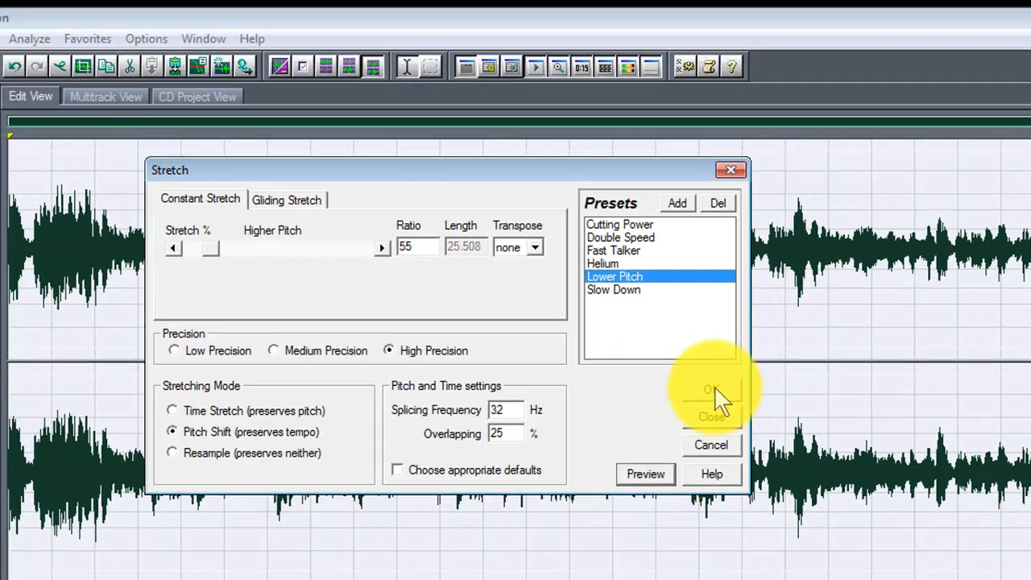
{"action": "left_click", "coordinate": [710, 401]}
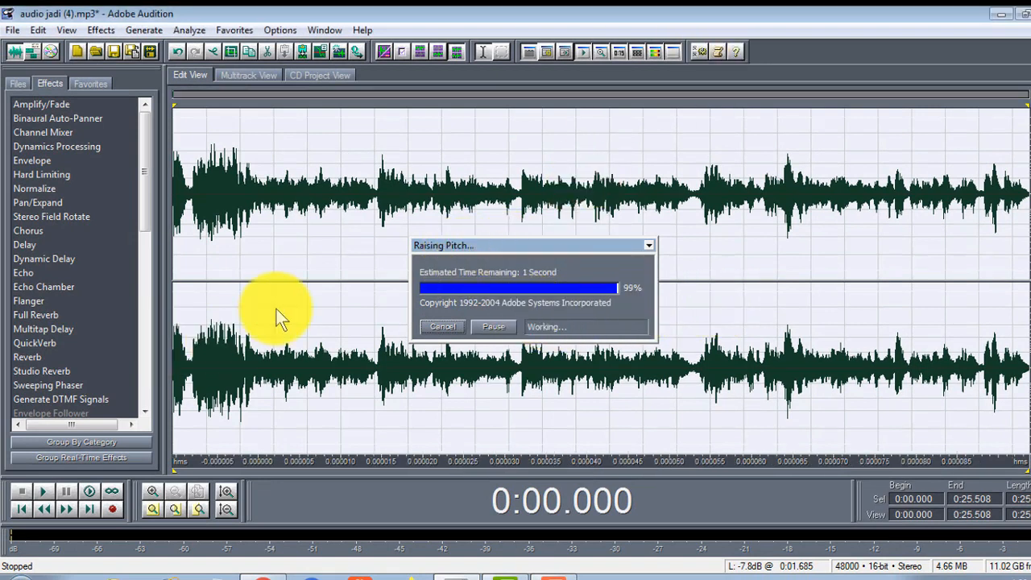
{"action": "left_click", "coordinate": [44, 491]}
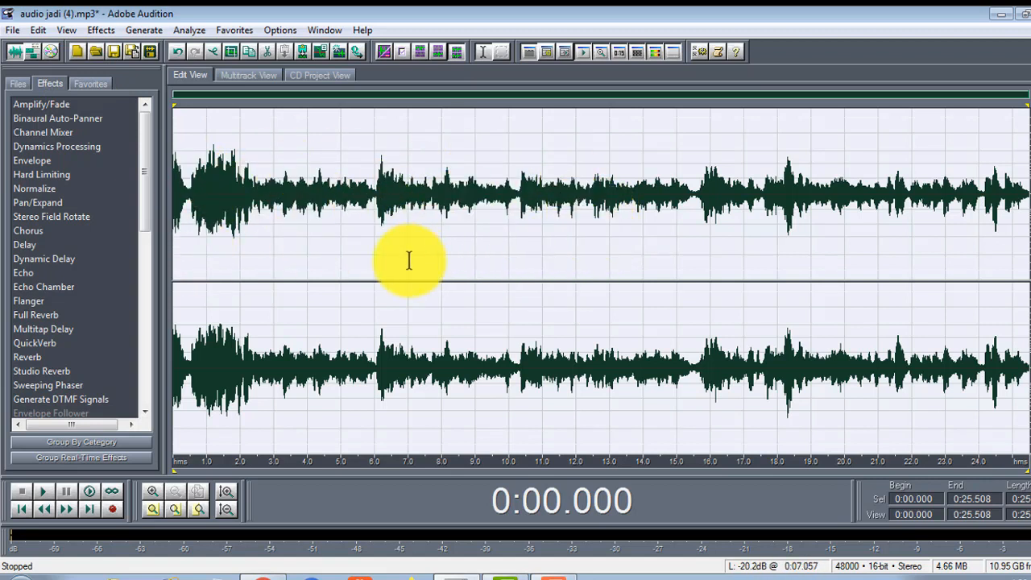
Step: Reopen the Stretch effect to review its settings and close it without applying anything
{"action": "left_click", "coordinate": [101, 29]}
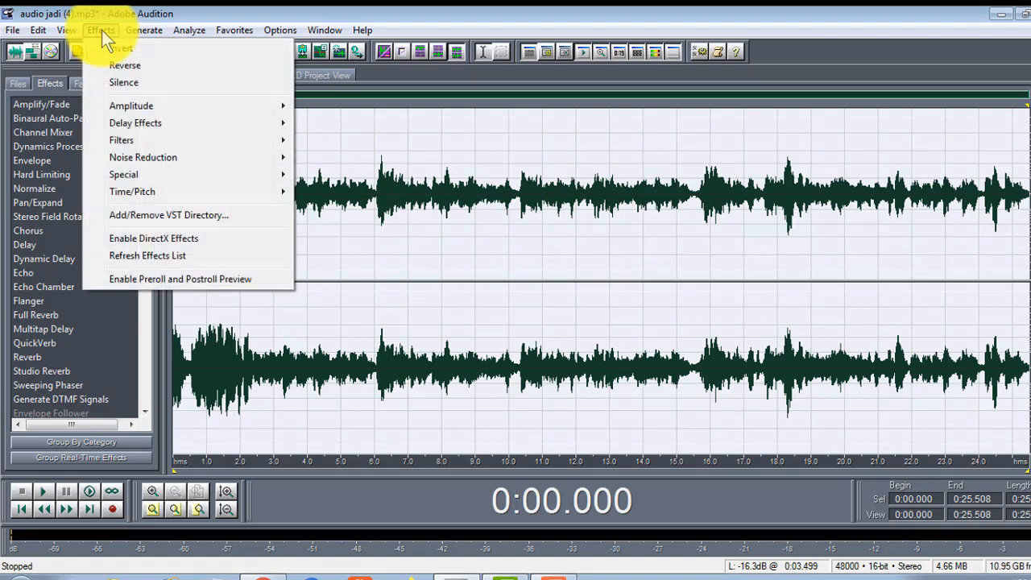
{"action": "mouse_move", "coordinate": [165, 194]}
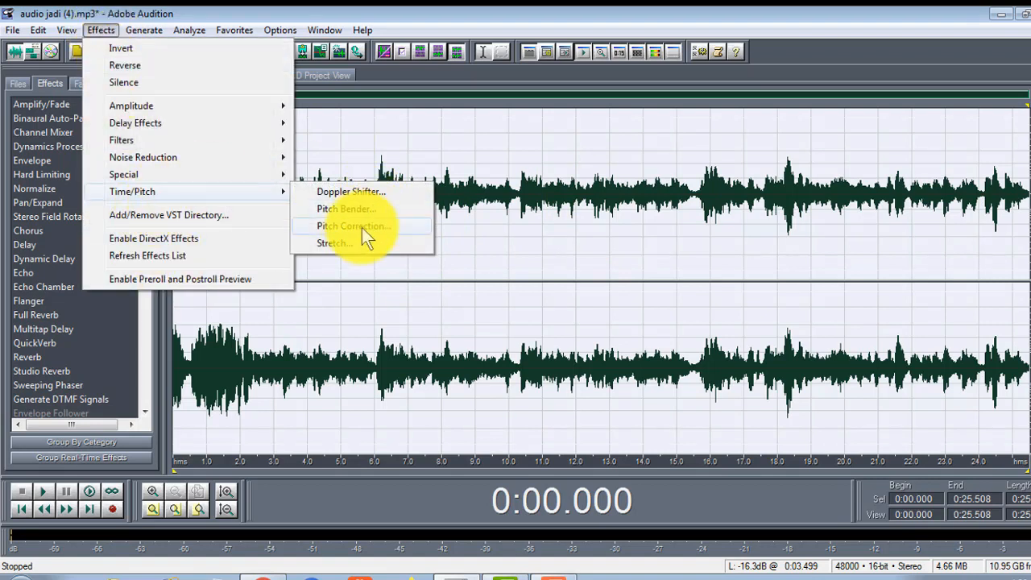
{"action": "left_click", "coordinate": [348, 244]}
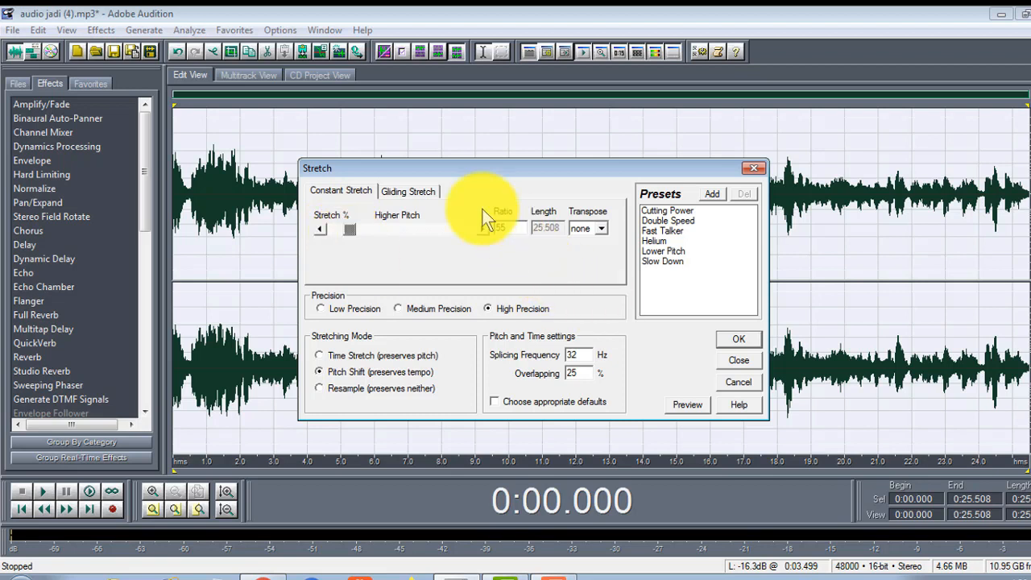
{"action": "left_click", "coordinate": [740, 359]}
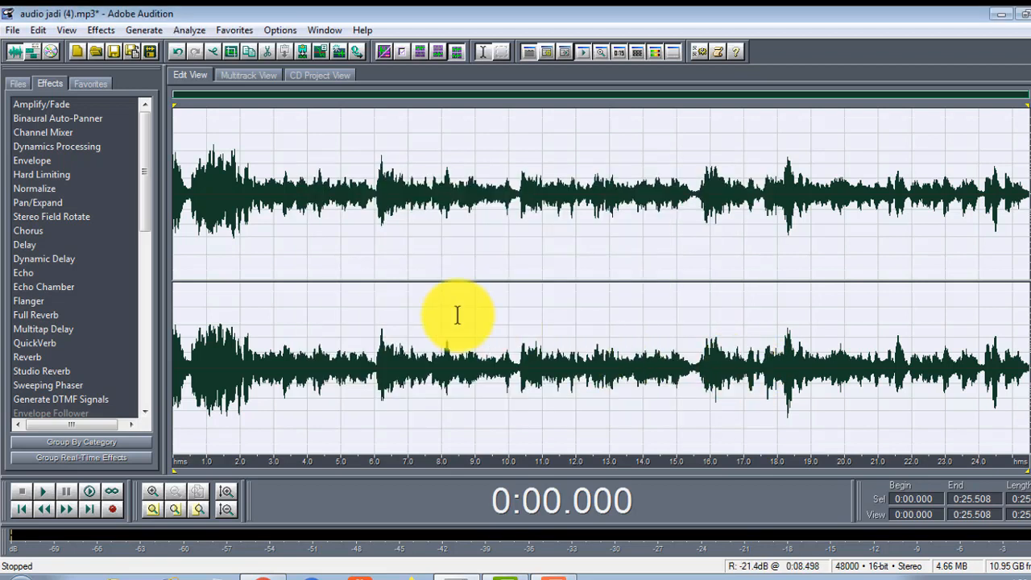